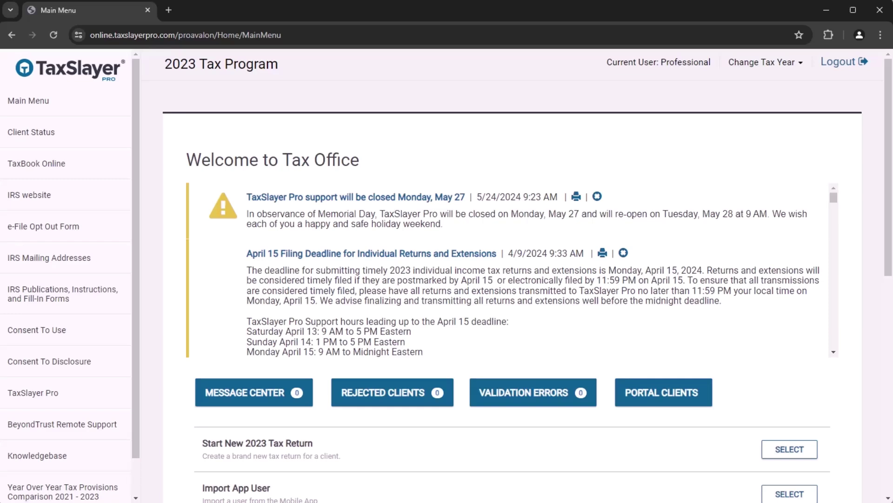
{"action": "scroll", "coordinate": [513, 279], "scroll_direction": "down", "scroll_amount": 1}
{"action": "scroll", "coordinate": [513, 280], "scroll_direction": "down", "scroll_amount": 3}
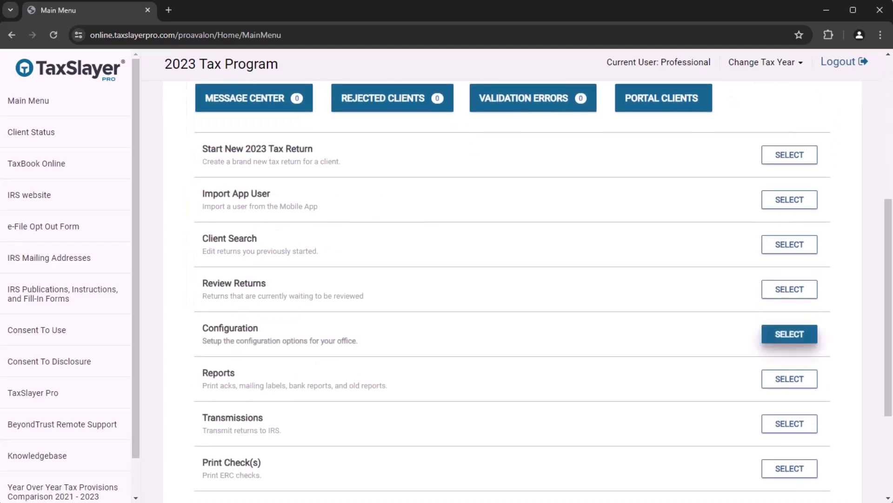
Open Fees Setup from the Configuration menu to reach Tax Office Fee Setup
{"action": "left_click", "coordinate": [789, 333]}
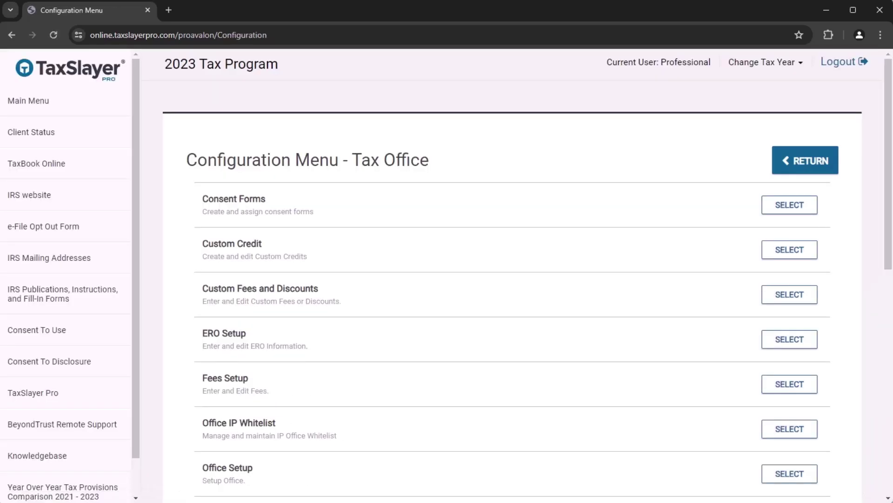
{"action": "left_click", "coordinate": [789, 384]}
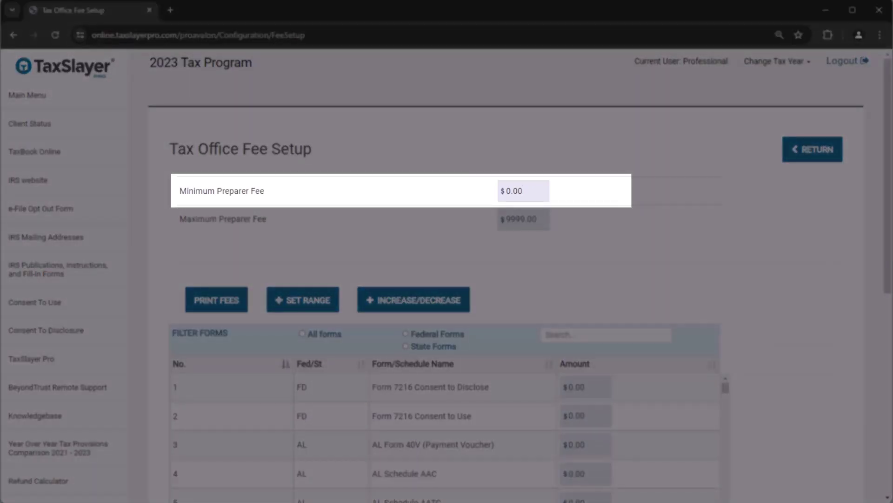
Replace the $0.00 minimum preparer fee with $100
{"action": "key", "text": "ctrl+a"}
{"action": "type", "text": "100"}
{"action": "key", "text": "Tab"}
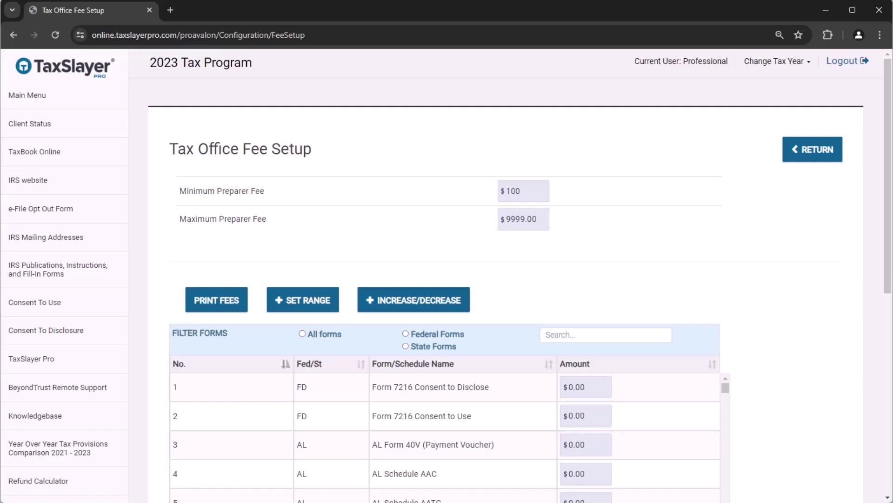
{"action": "scroll", "coordinate": [506, 280], "scroll_direction": "down", "scroll_amount": 1}
{"action": "scroll", "coordinate": [506, 279], "scroll_direction": "down", "scroll_amount": 1}
{"action": "scroll", "coordinate": [506, 280], "scroll_direction": "down", "scroll_amount": 1}
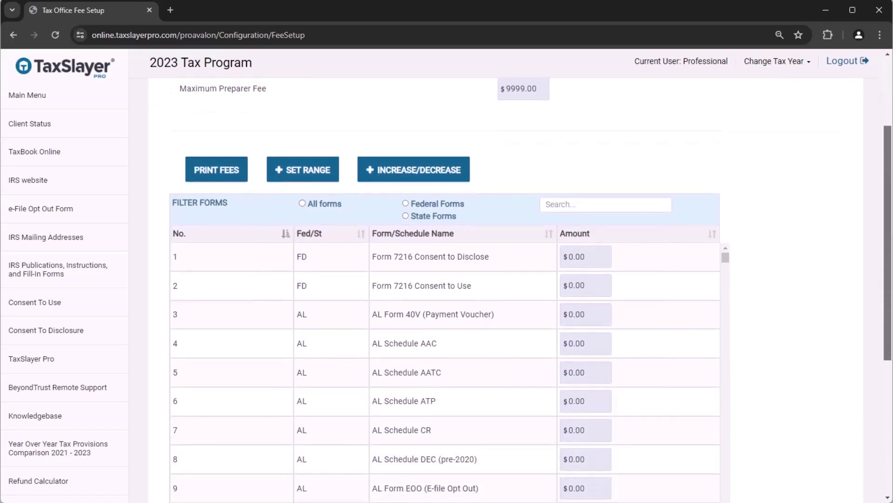
{"action": "scroll", "coordinate": [507, 279], "scroll_direction": "down", "scroll_amount": 1}
{"action": "scroll", "coordinate": [446, 280], "scroll_direction": "down", "scroll_amount": 1}
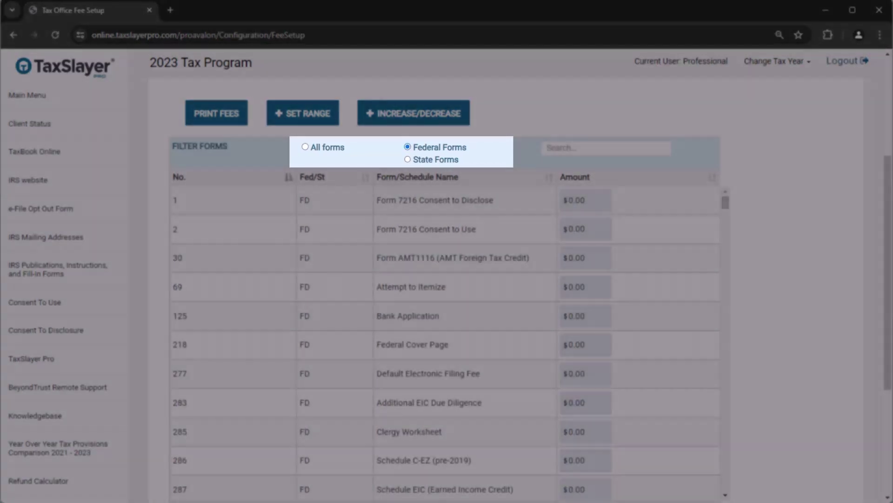
{"action": "type", "text": "1040"}
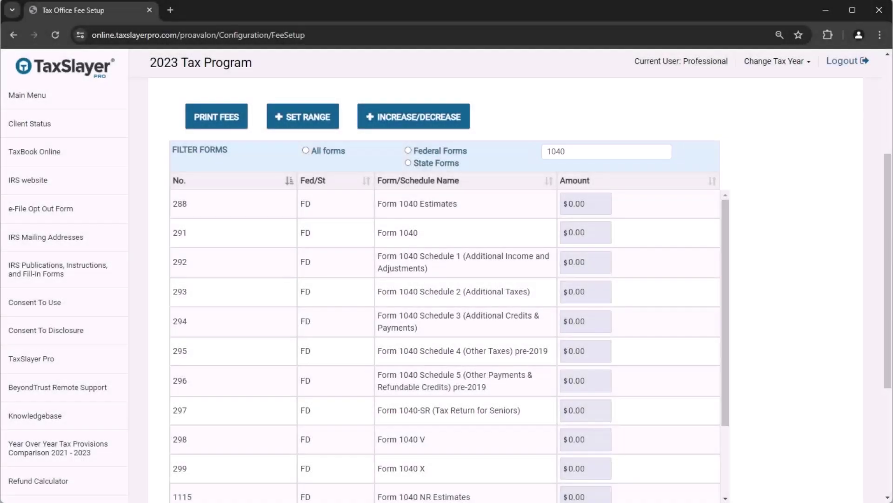
{"action": "type", "text": "100"}
Save the $100.00 Form 1040 fee and clear the 1040 search filter
{"action": "key", "text": "Return"}
{"action": "double_click", "coordinate": [556, 151]}
{"action": "key", "text": "BackSpace"}
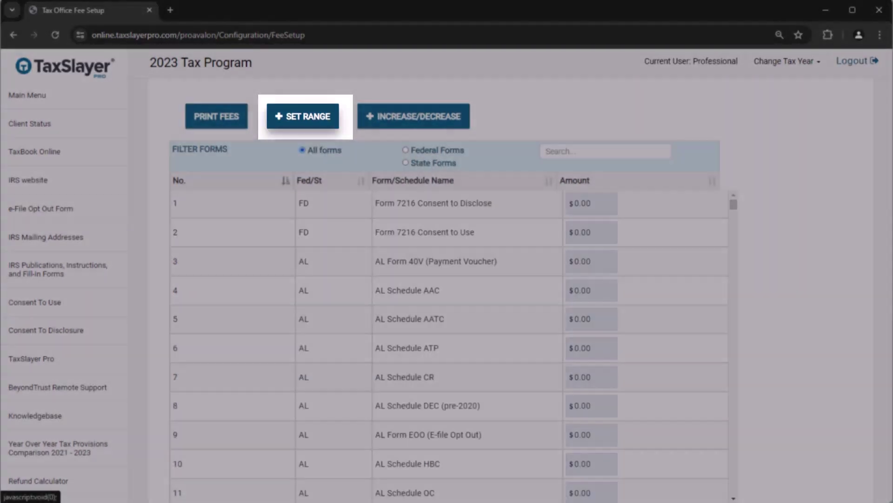
Apply a $10.00 range fee to forms 1 through 1549
{"action": "left_click", "coordinate": [303, 116]}
{"action": "key", "text": "Tab"}
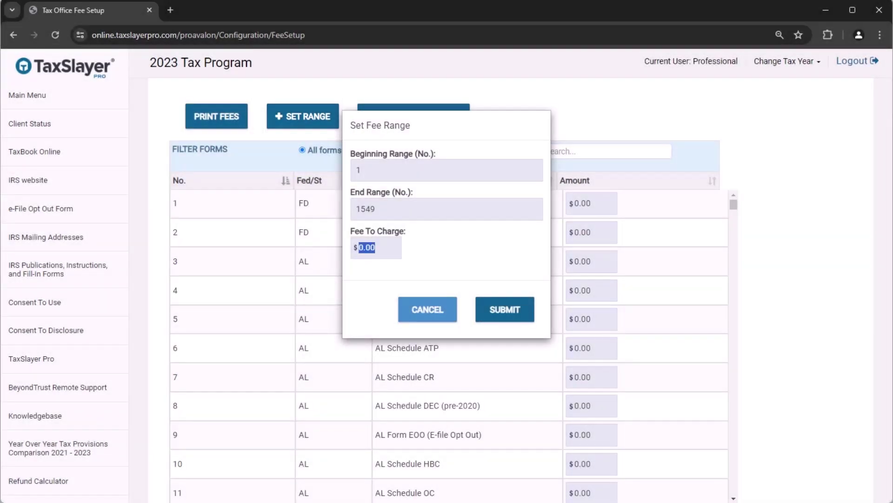
{"action": "type", "text": "10.00"}
{"action": "left_click", "coordinate": [505, 309]}
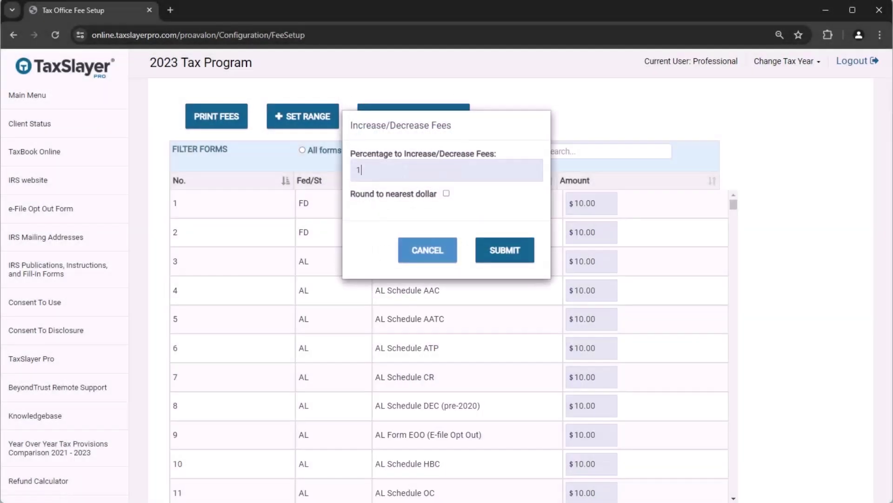
{"action": "type", "text": "2"}
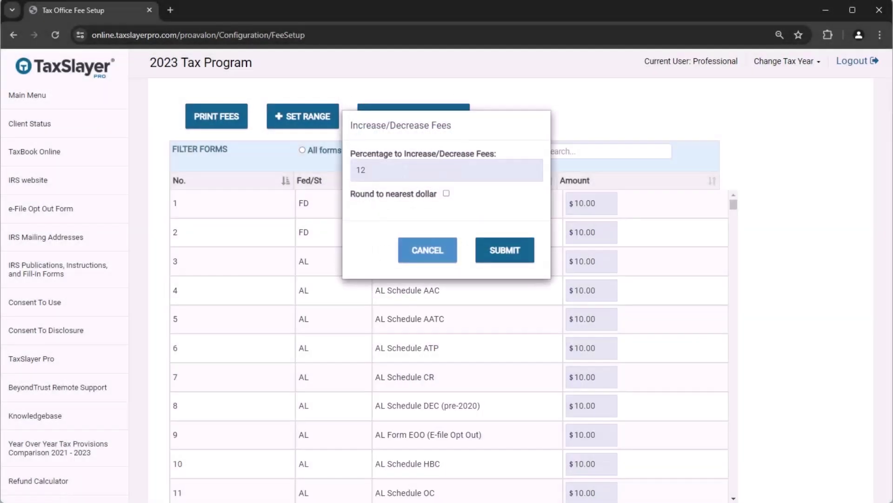